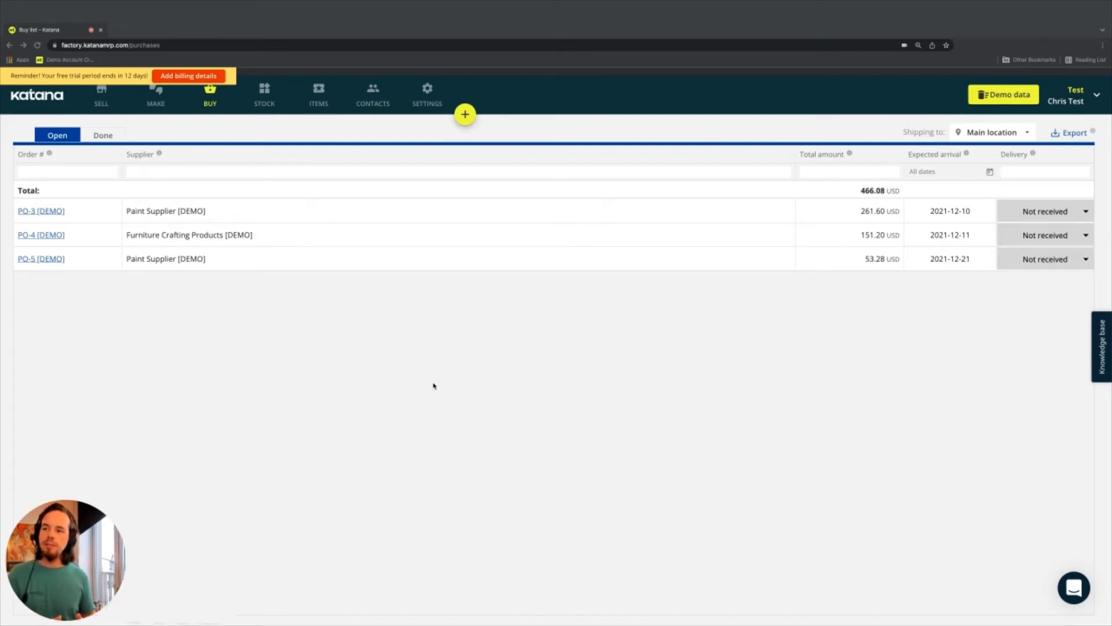
Step: Open the Paint [DEMO] material card and examine its purchase unit, conversion rate and default purchase prices
left_click(319, 98)
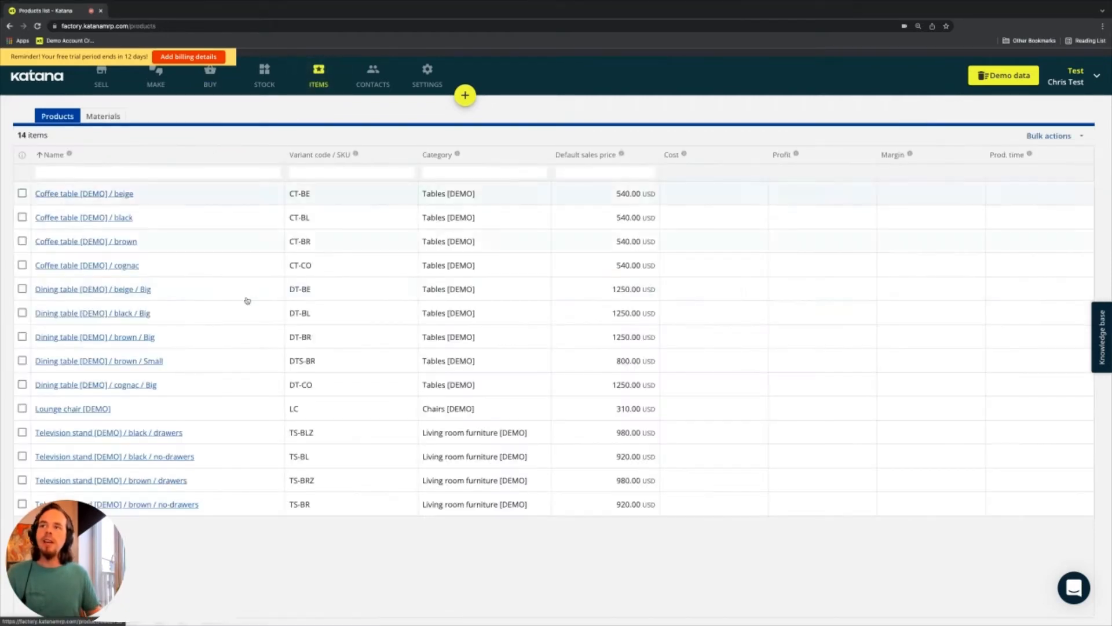
left_click(106, 118)
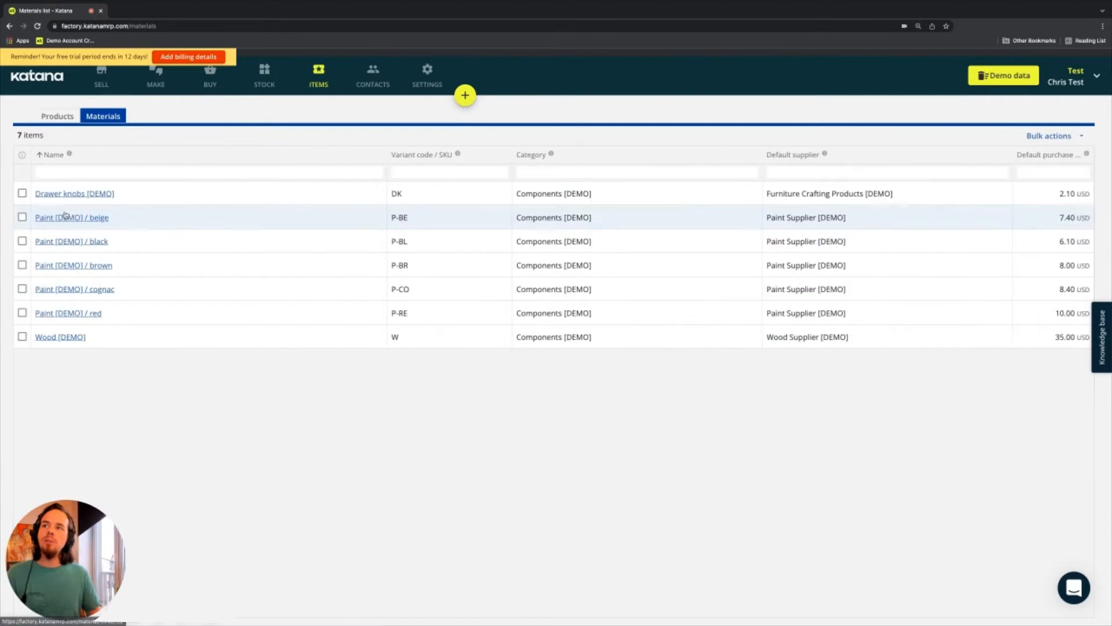
left_click(95, 267)
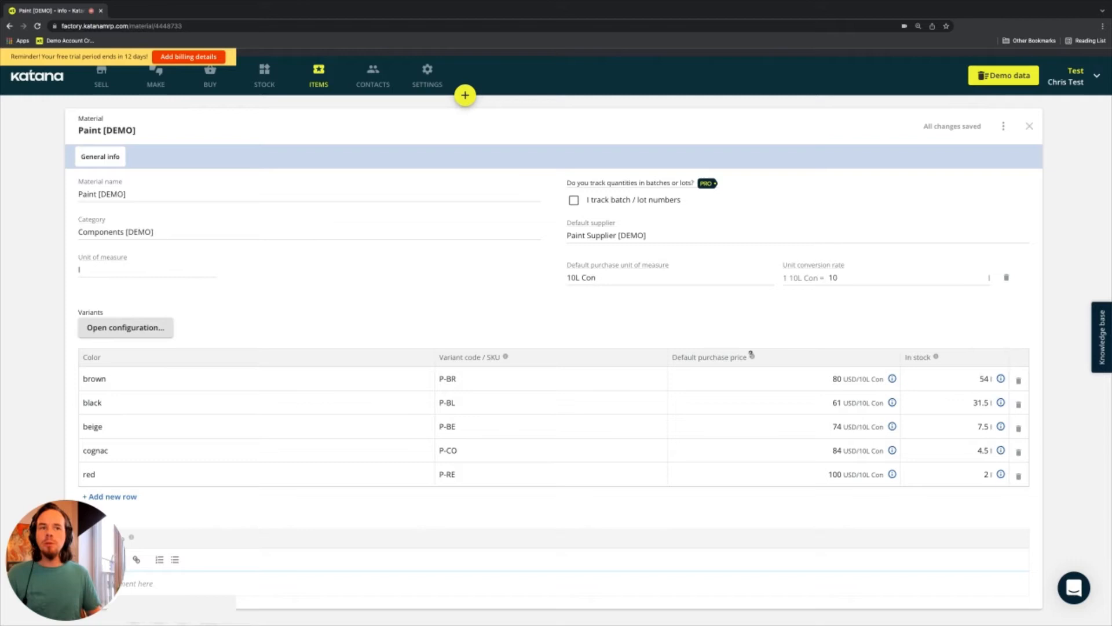
left_click(837, 380)
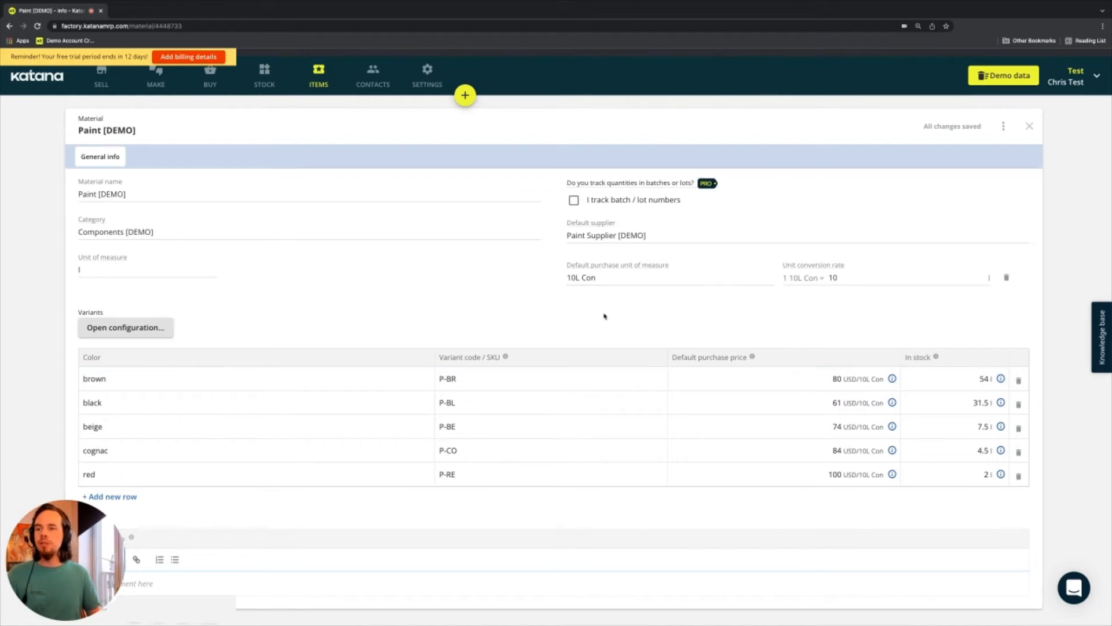
Step: Create a purchase order for Paint Supplier [DEMO] with the item [P-CO] Paint [DEMO] / cognac
left_click(460, 96)
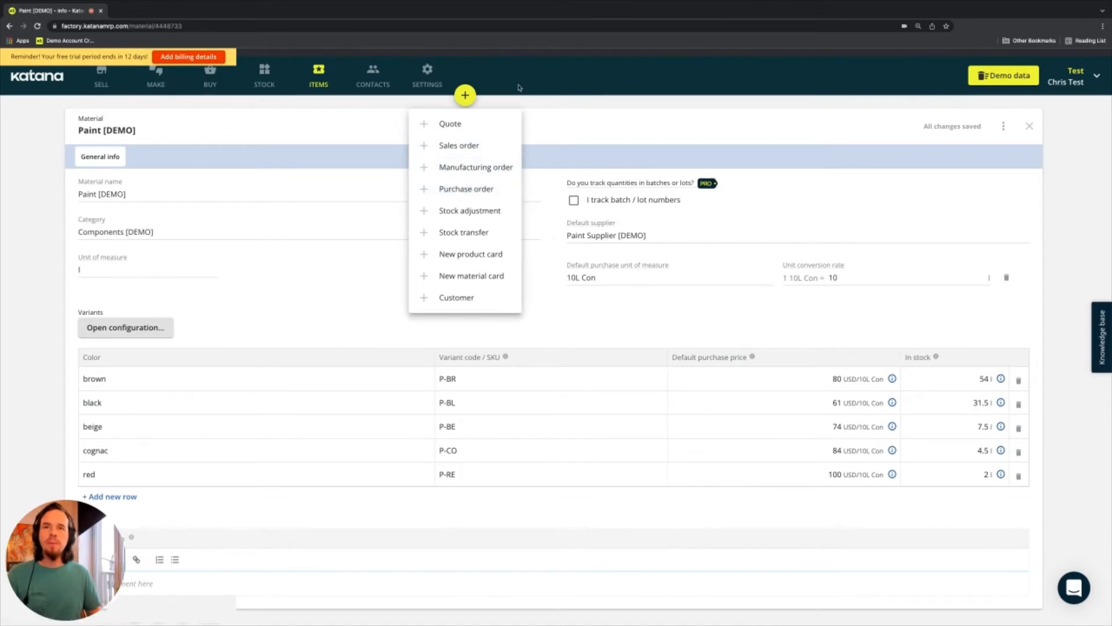
left_click(445, 189)
left_click(131, 171)
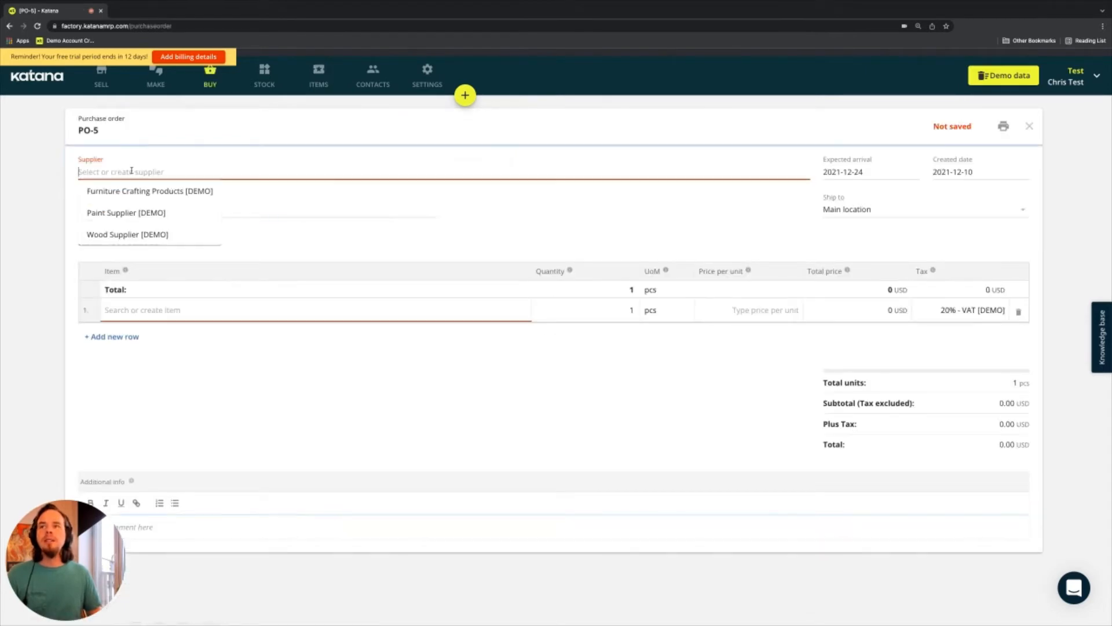
left_click(126, 213)
left_click(140, 311)
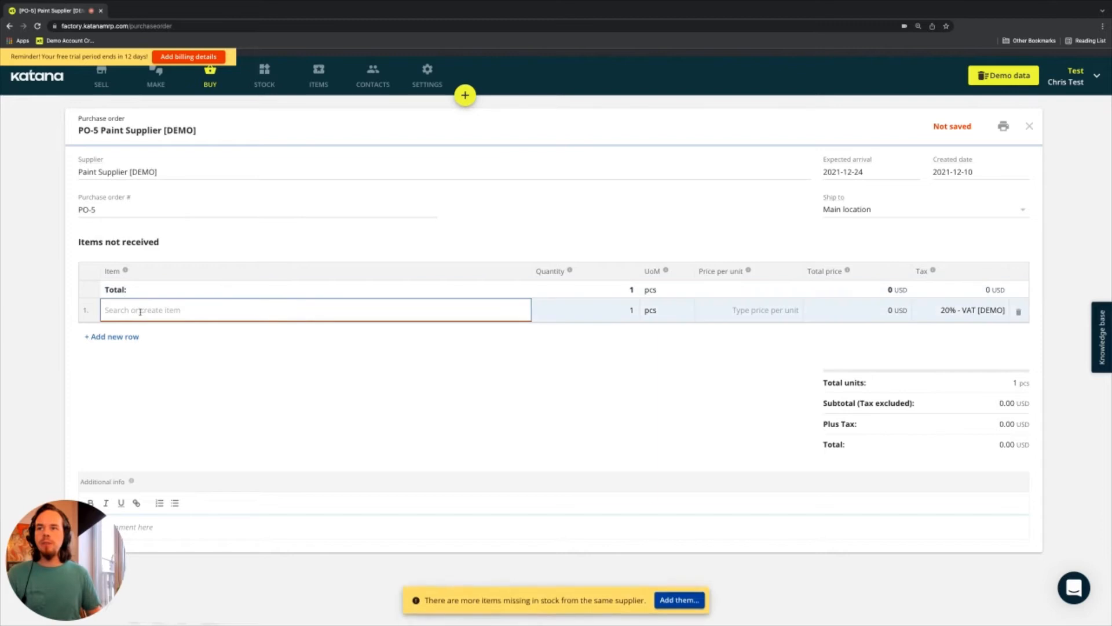
type("cognac")
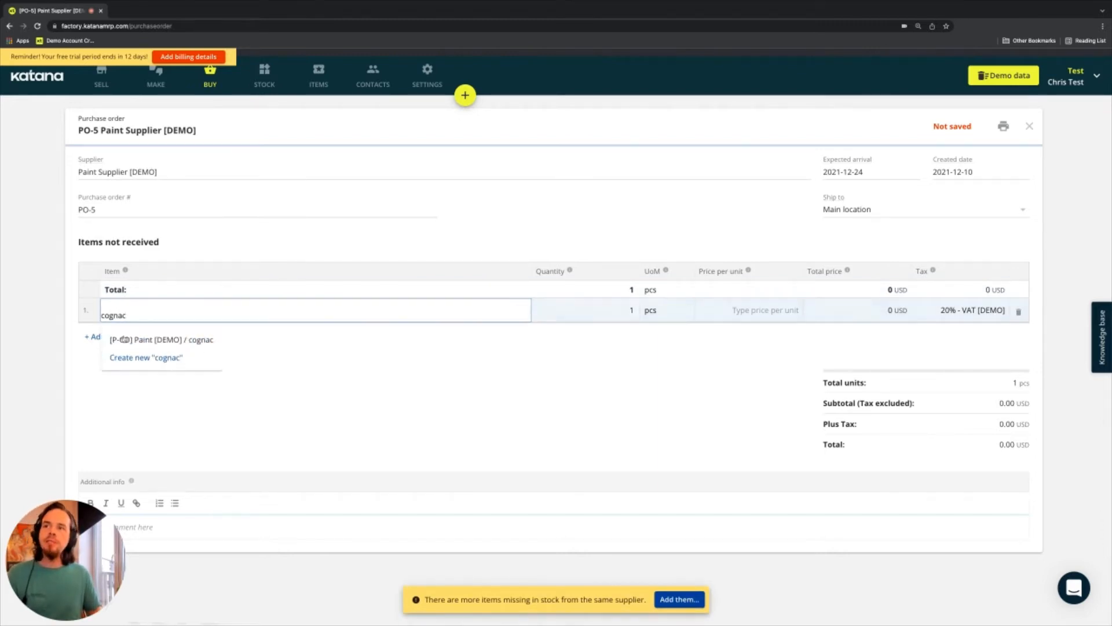
left_click(153, 342)
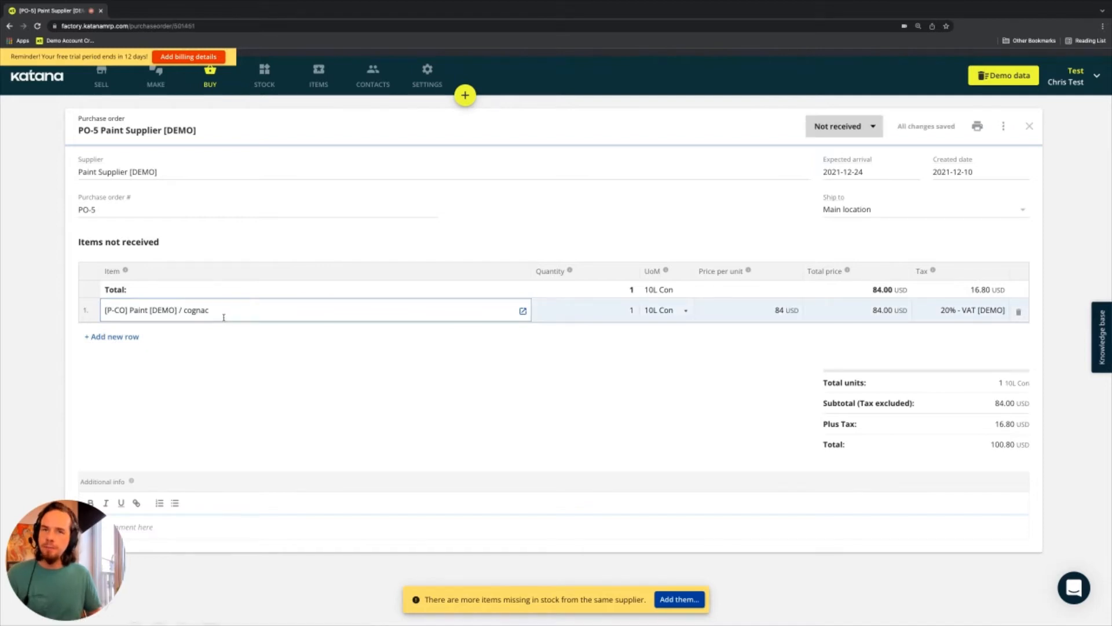
Step: Set the cognac paint quantity on the purchase order to 3 and check the materials inventory
left_click(621, 313)
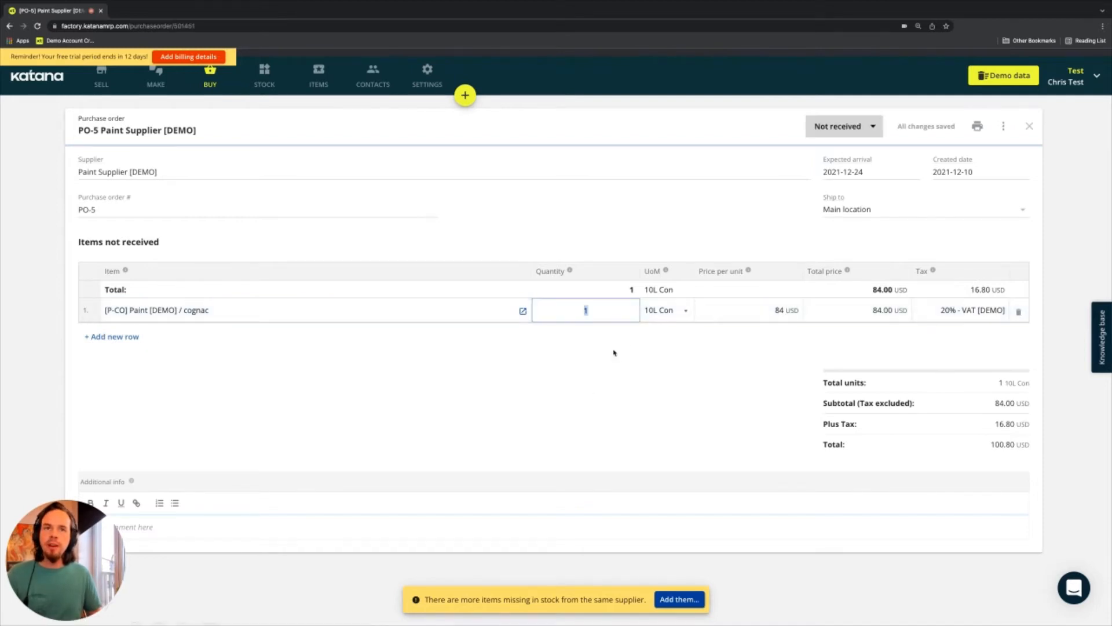
type("3")
left_click(655, 311)
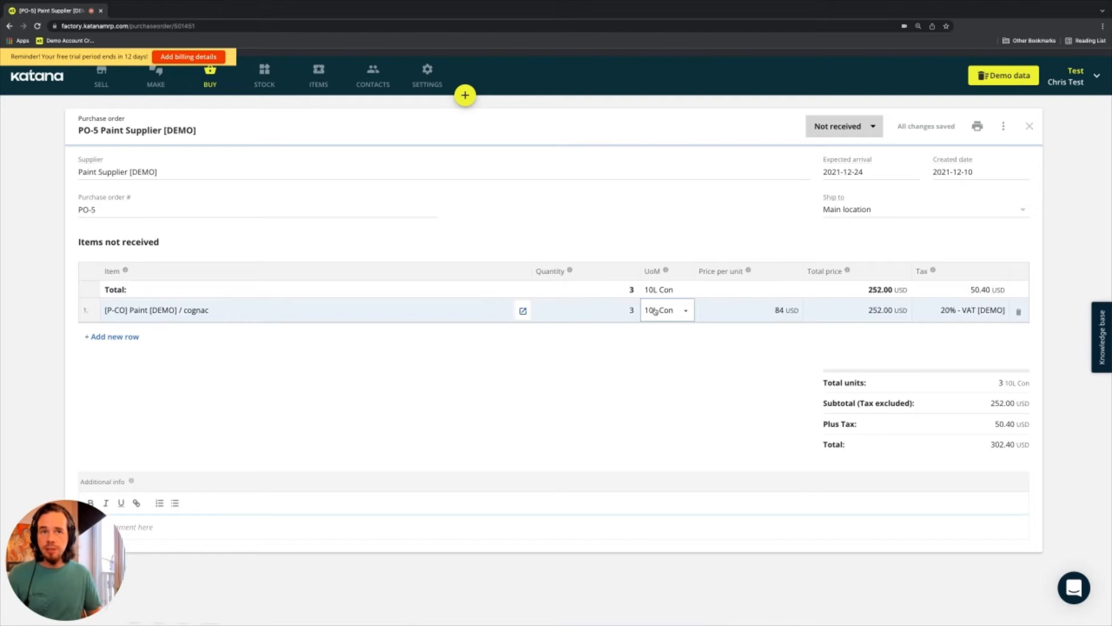
left_click(653, 345)
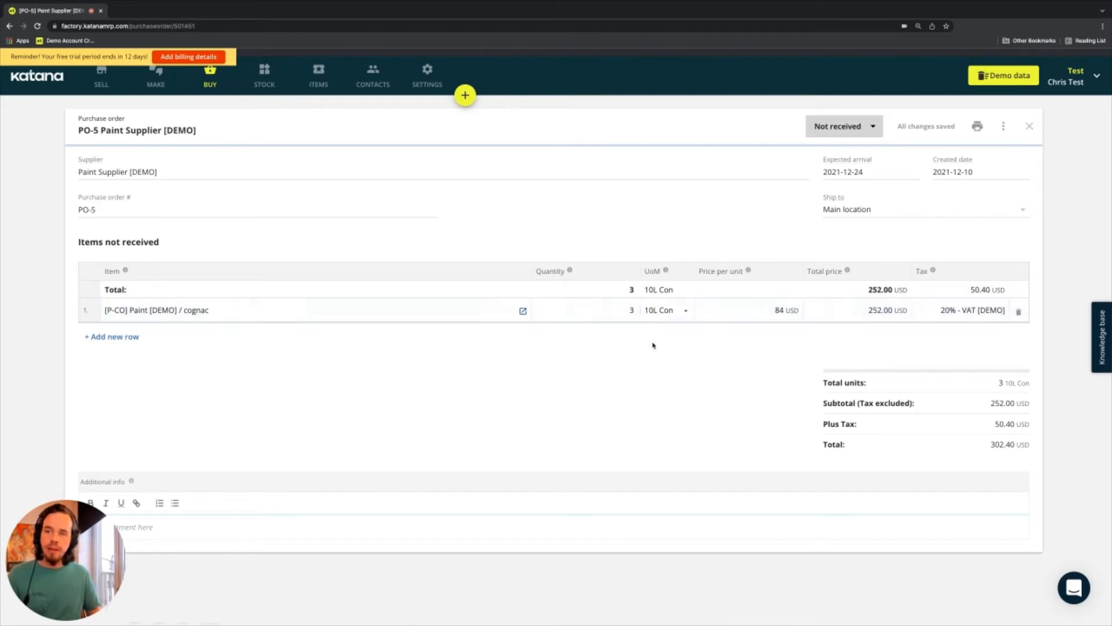
left_click(776, 320)
left_click(700, 385)
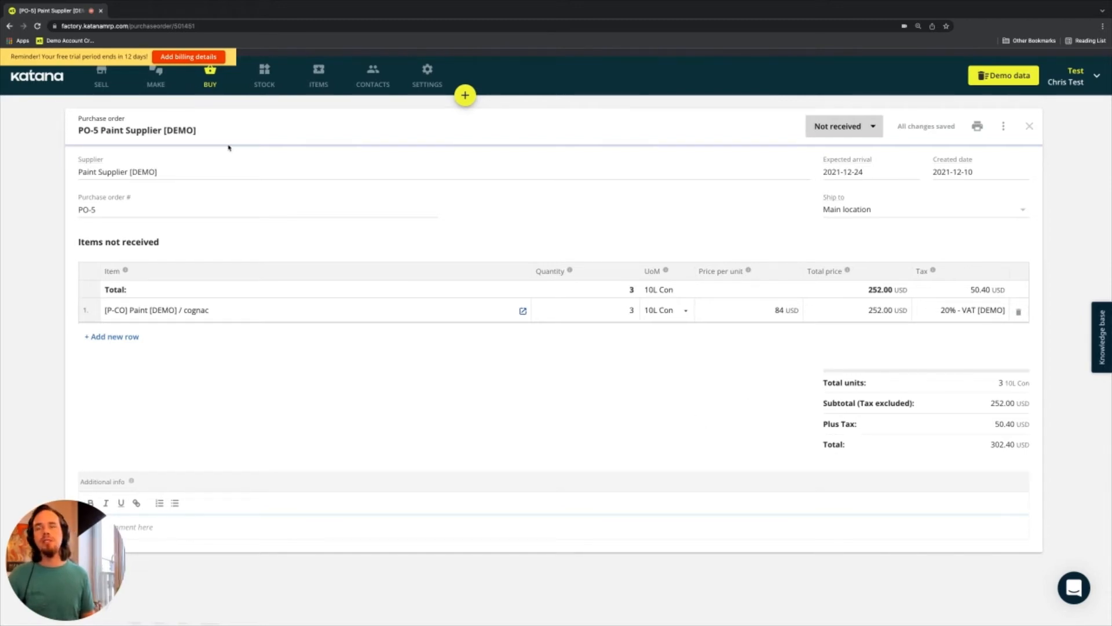
left_click(268, 79)
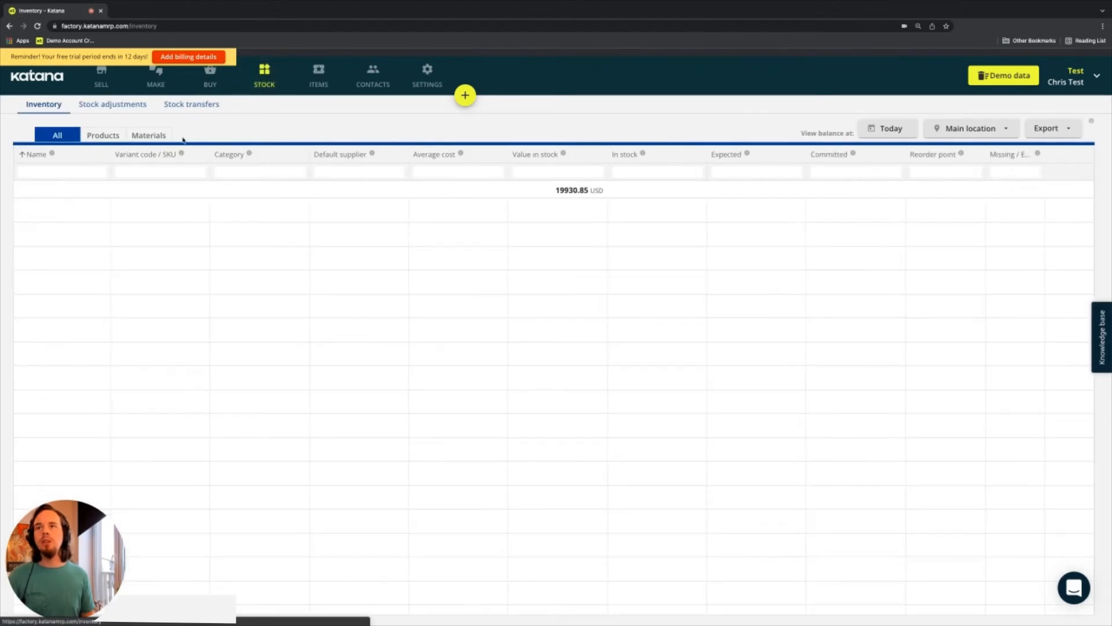
left_click(151, 136)
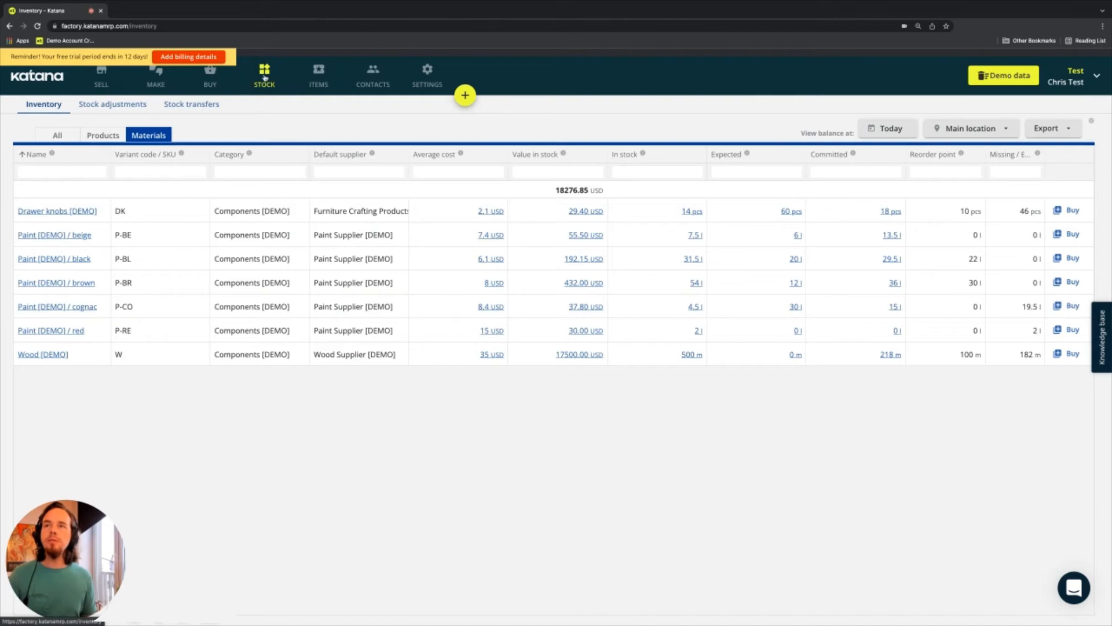
Step: Mark the Paint Supplier order expected on 2021-12-24 as fully received and review the materials inventory
left_click(207, 81)
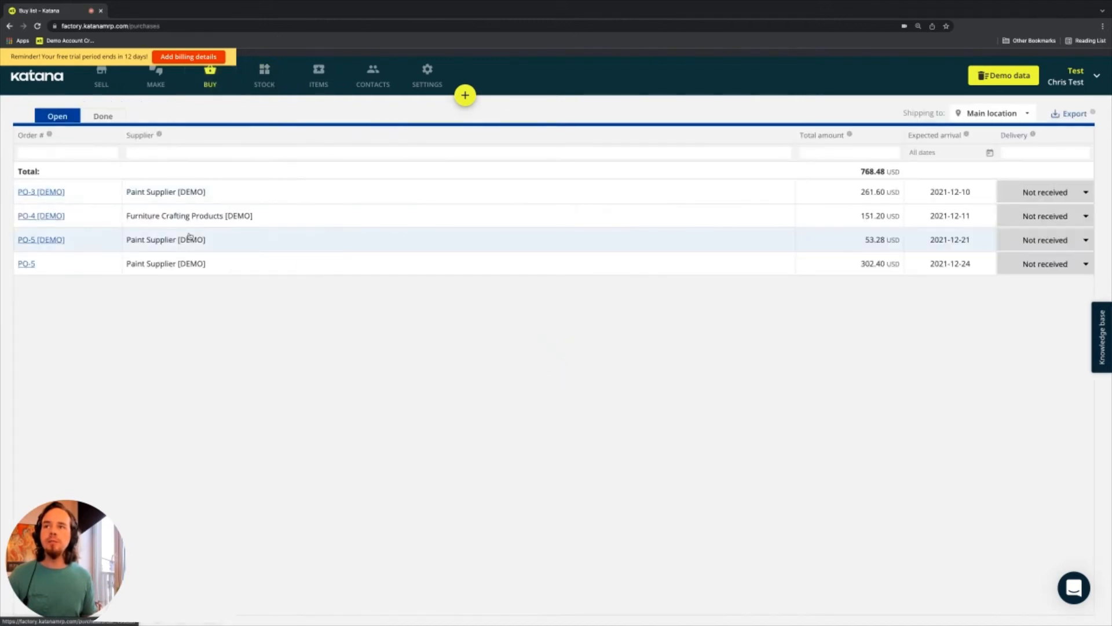
left_click(1058, 267)
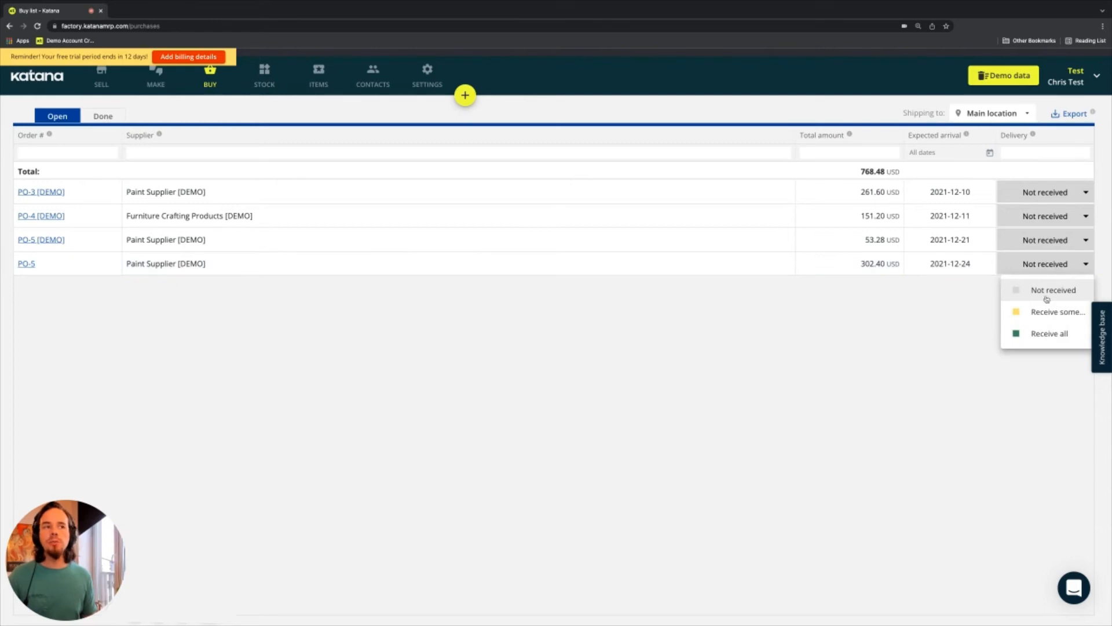
left_click(1049, 334)
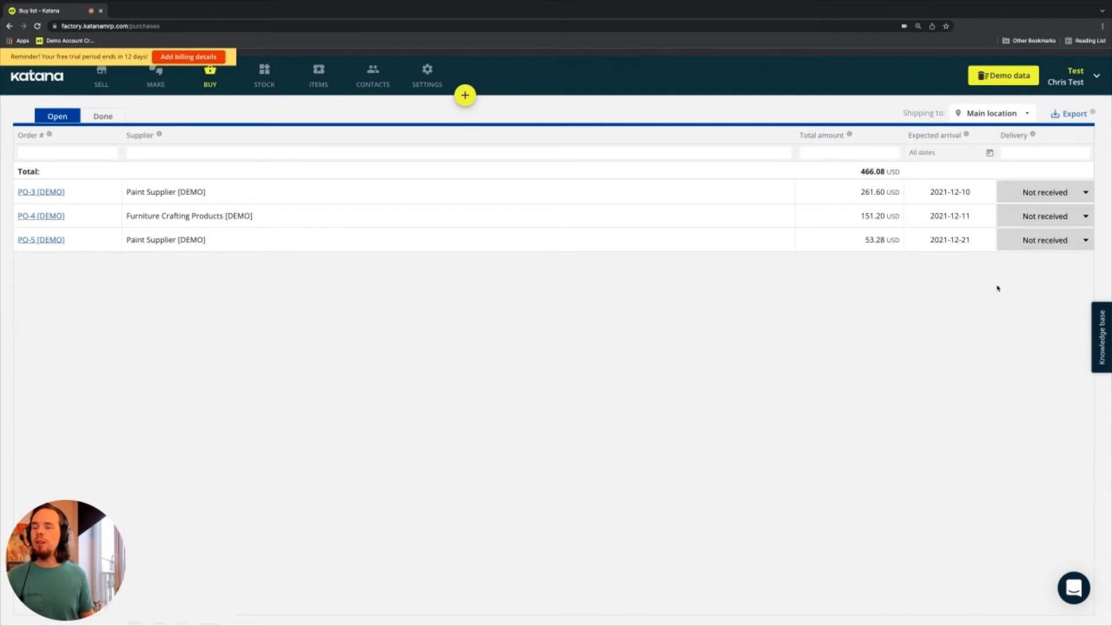
left_click(264, 77)
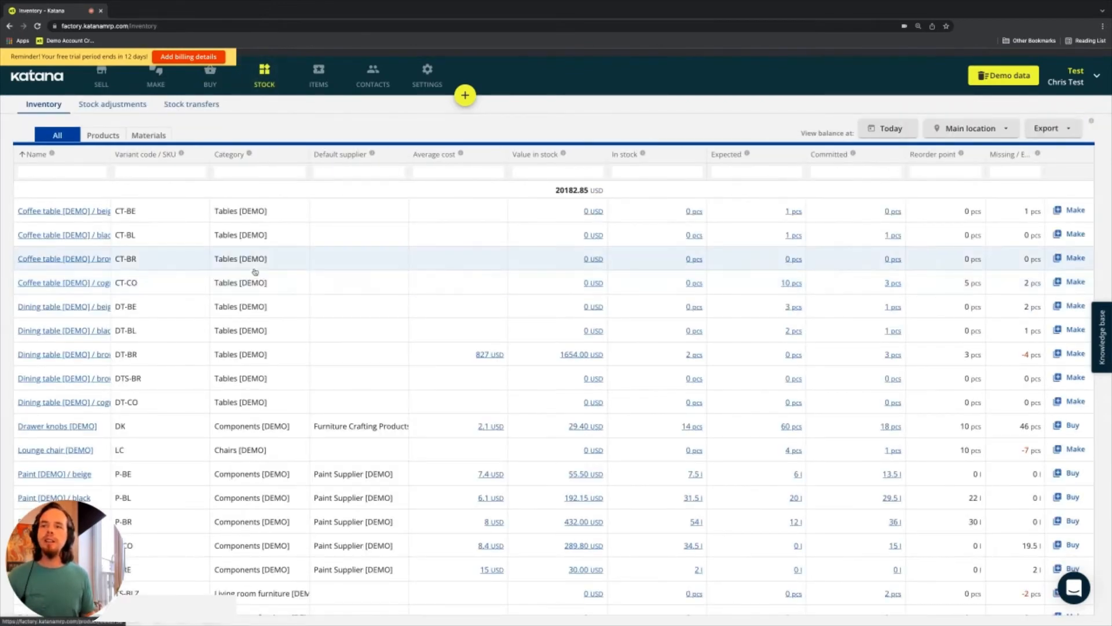
left_click(146, 136)
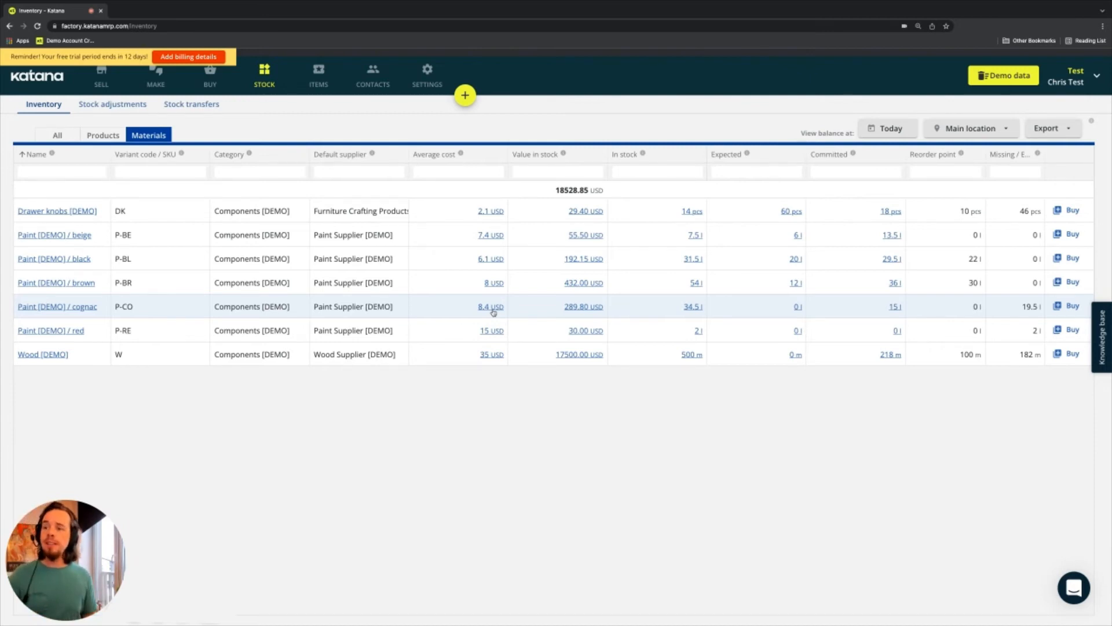
Step: Open the Paint Supplier order expected on 2021-12-21 and add a second item row with [P-BE] Paint [DEMO] / beige
left_click(210, 80)
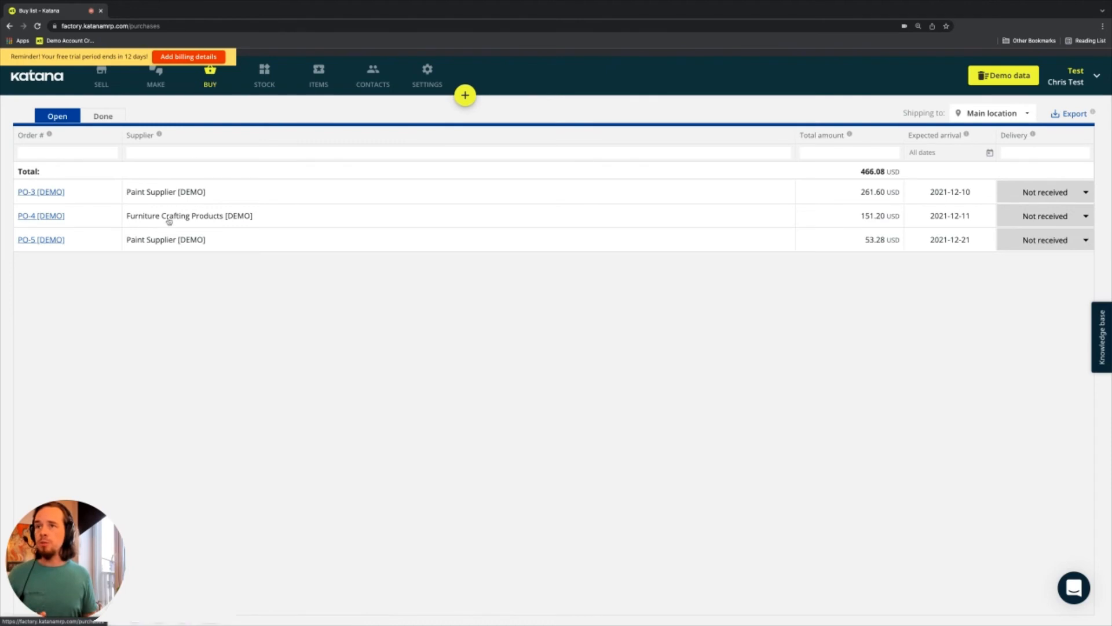
left_click(79, 243)
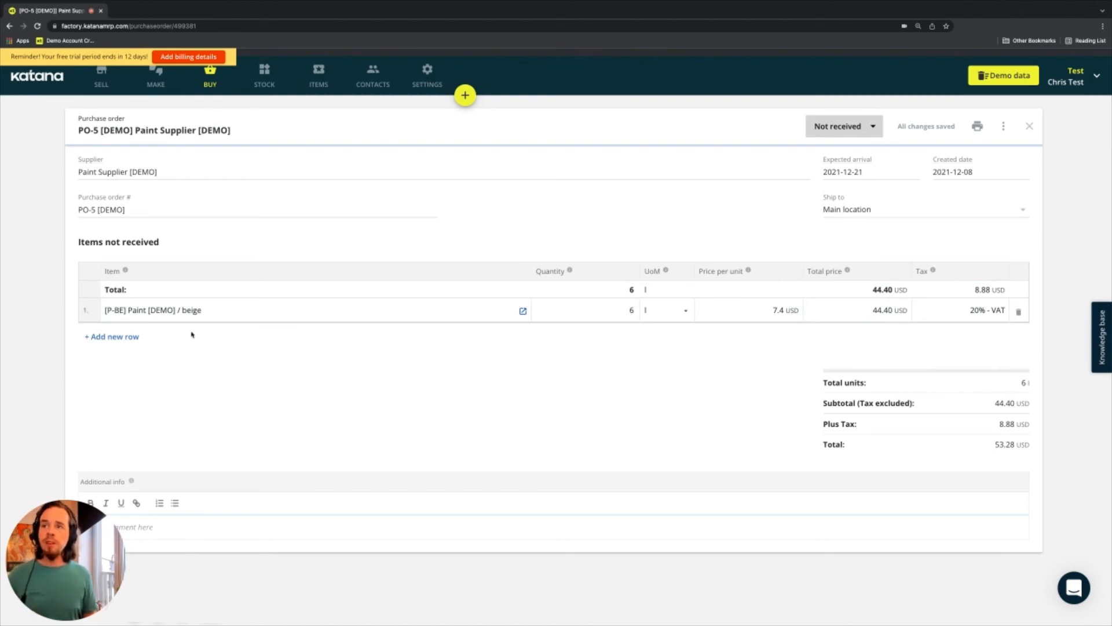
left_click(116, 337)
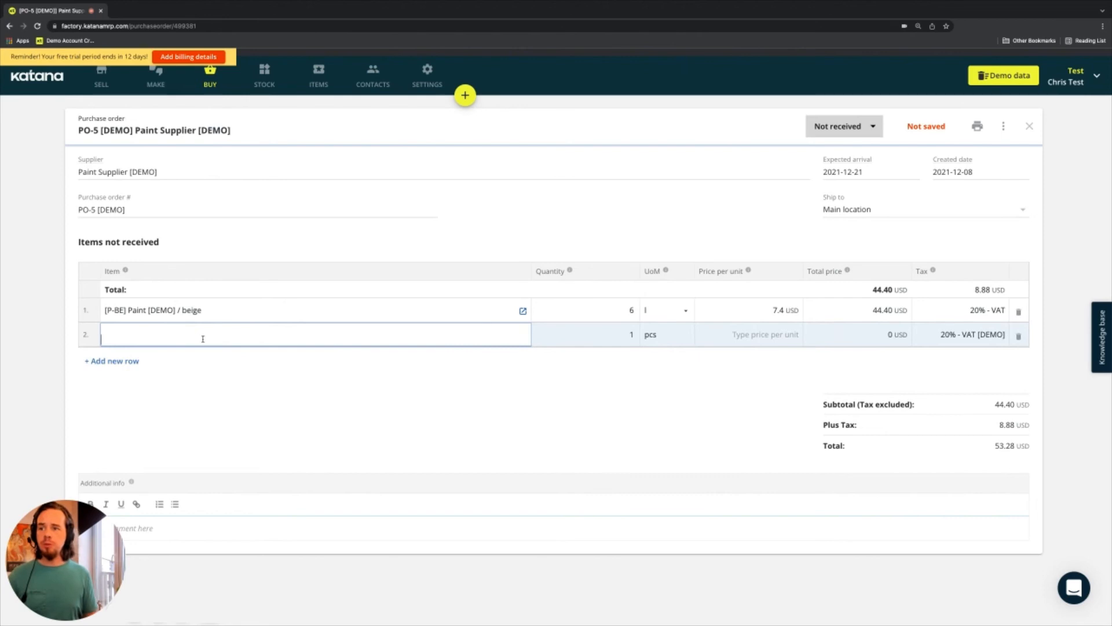
type("paint")
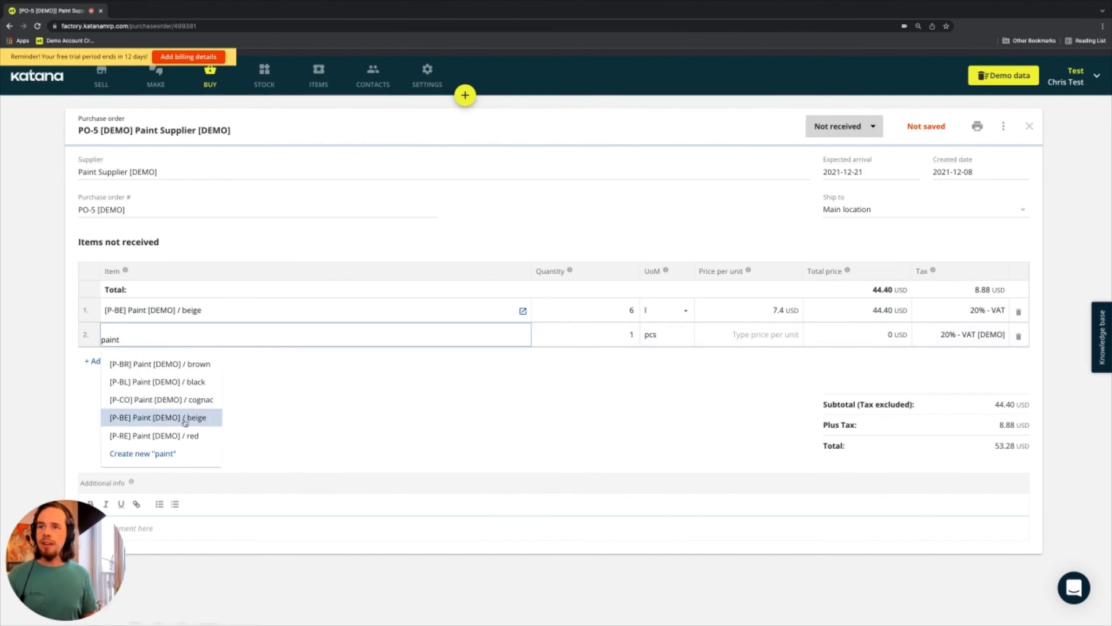
left_click(187, 417)
Step: Replace the item in the purchase order's second row with [P-BL] Paint [DEMO] / black
left_click(182, 336)
left_click(206, 339)
key("BackSpace")
key("BackSpace")
key("BackSpace")
key("BackSpace")
type("lack")
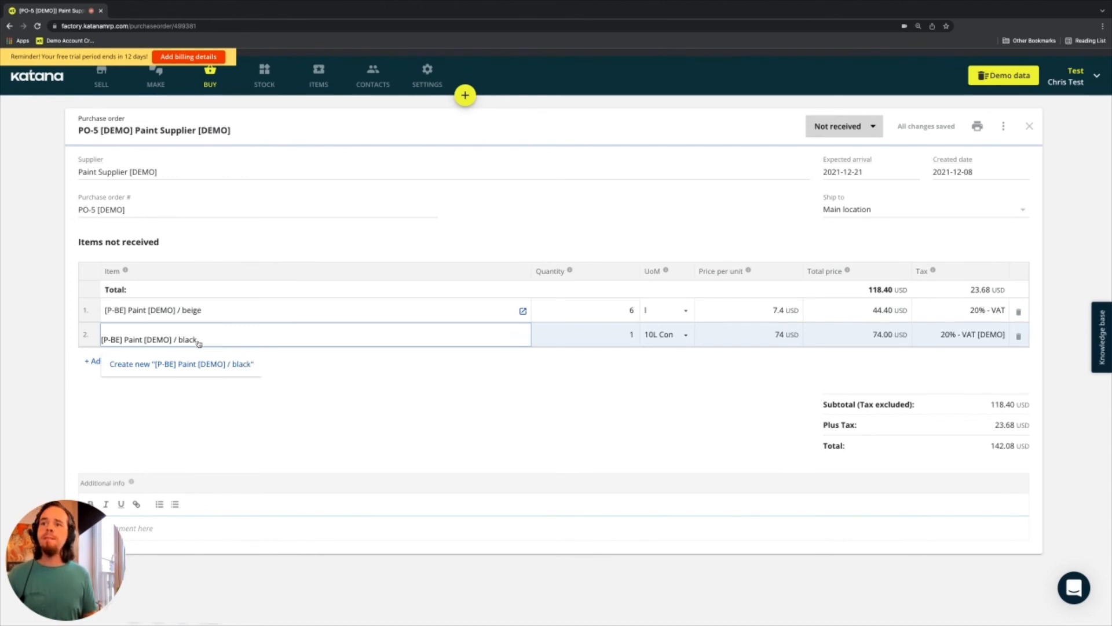
key("BackSpace")
key("BackSpace")
key("BackSpace")
key("BackSpace")
key("BackSpace")
key("BackSpace")
key("BackSpace")
key("BackSpace")
key("BackSpace")
key("BackSpace")
key("BackSpace")
key("BackSpace")
key("BackSpace")
key("BackSpace")
key("BackSpace")
key("BackSpace")
key("BackSpace")
key("BackSpace")
key("BackSpace")
key("BackSpace")
key("BackSpace")
key("BackSpace")
key("BackSpace")
key("BackSpace")
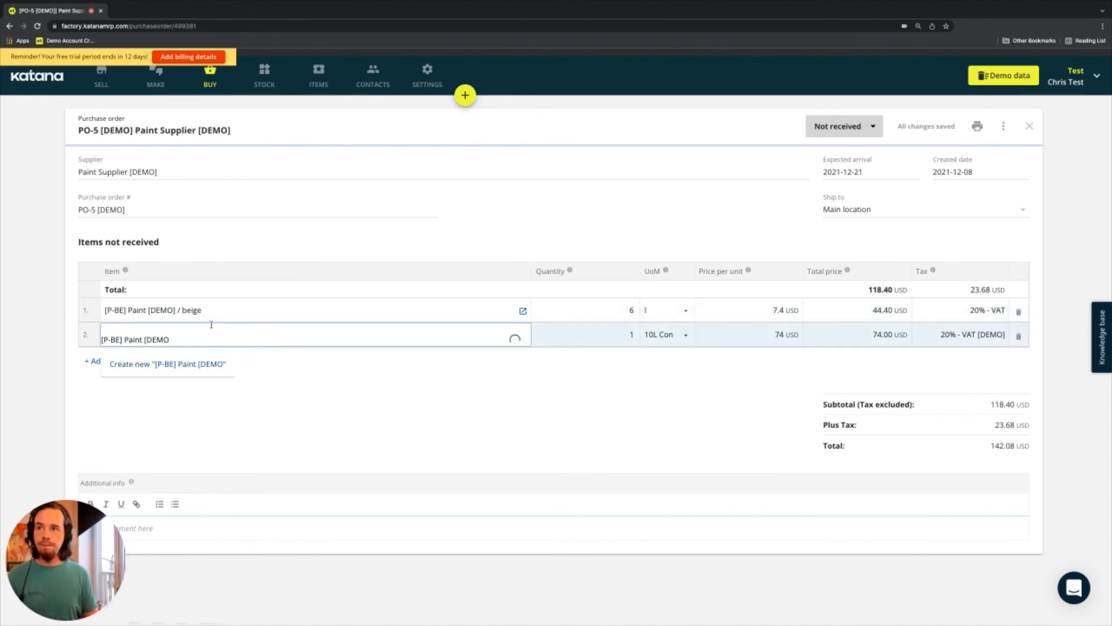
type("black")
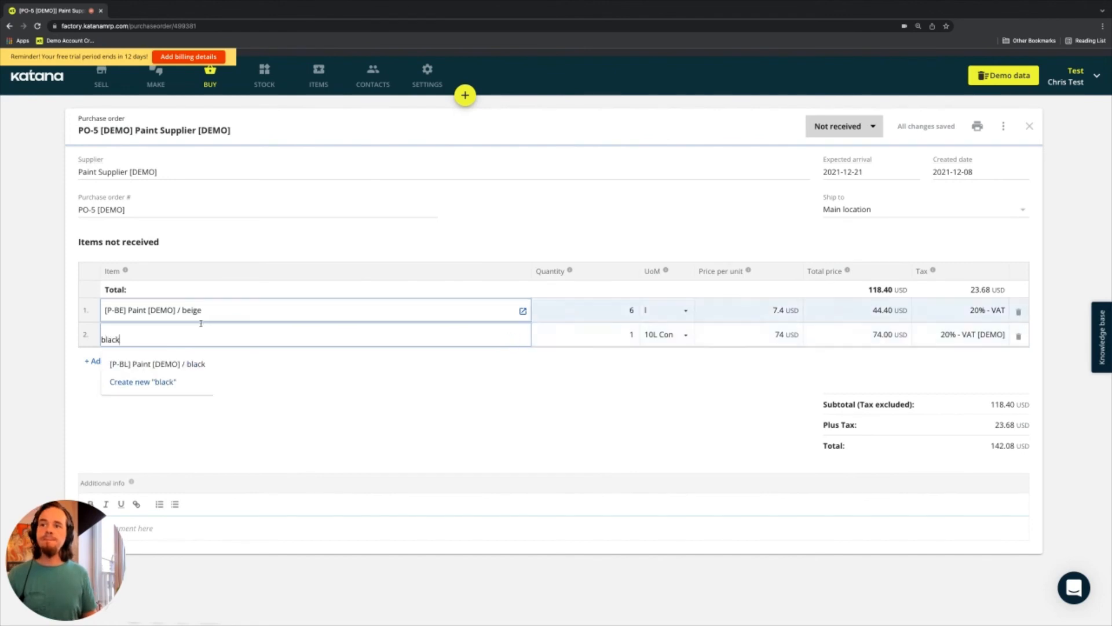
left_click(157, 364)
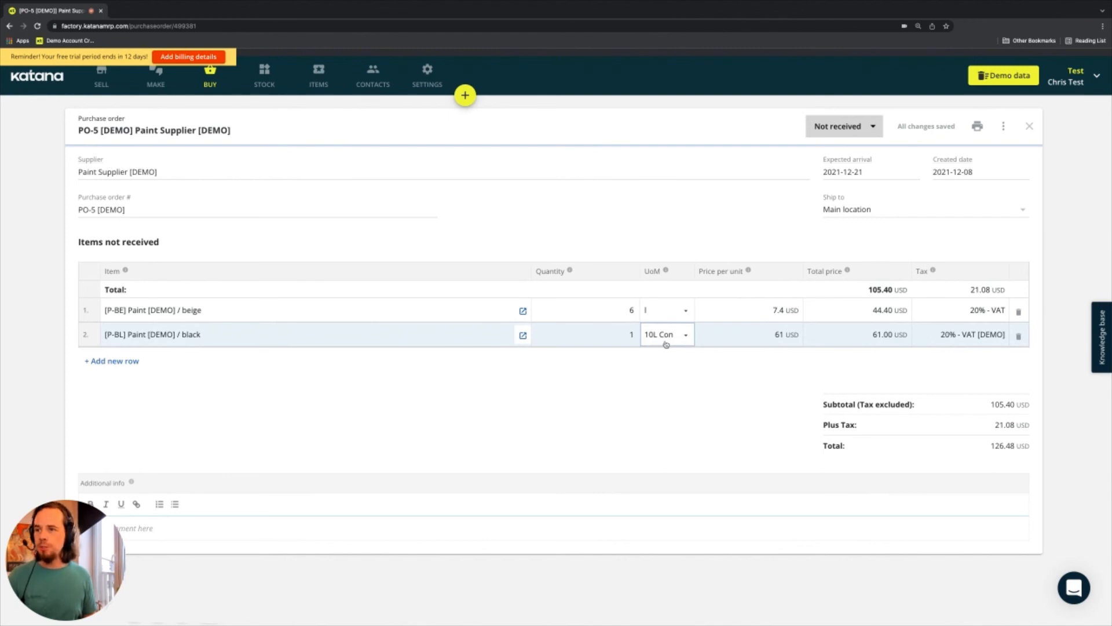
Step: Create the purchase unit of measure "5L con" from the beige paint row and try a conversion rate of 5
left_click(683, 312)
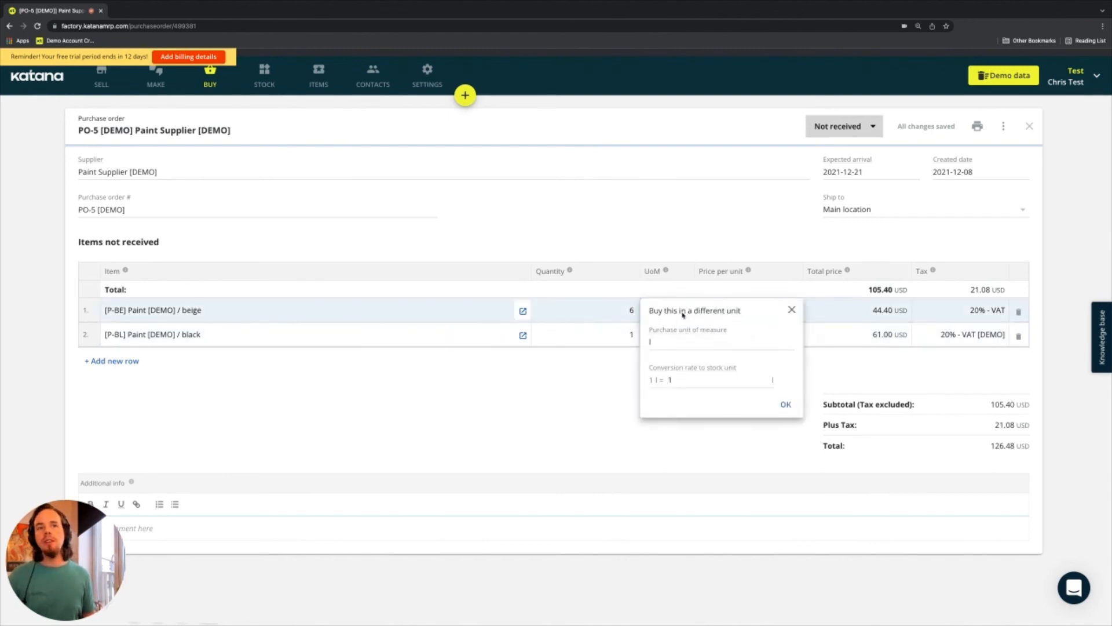
left_click(673, 342)
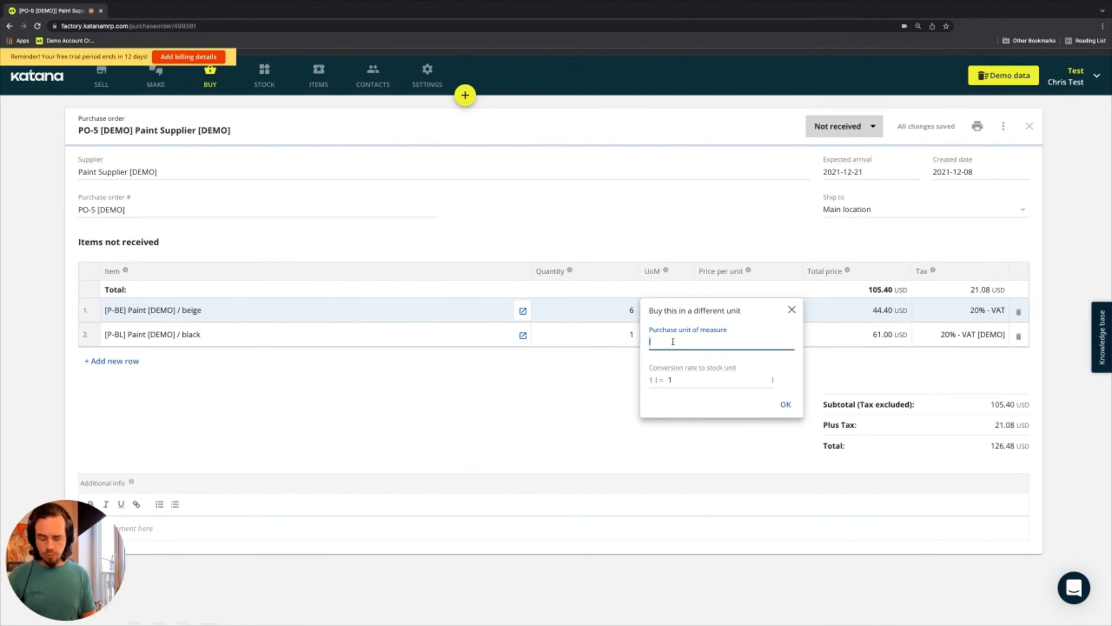
type("5L con")
left_click(675, 363)
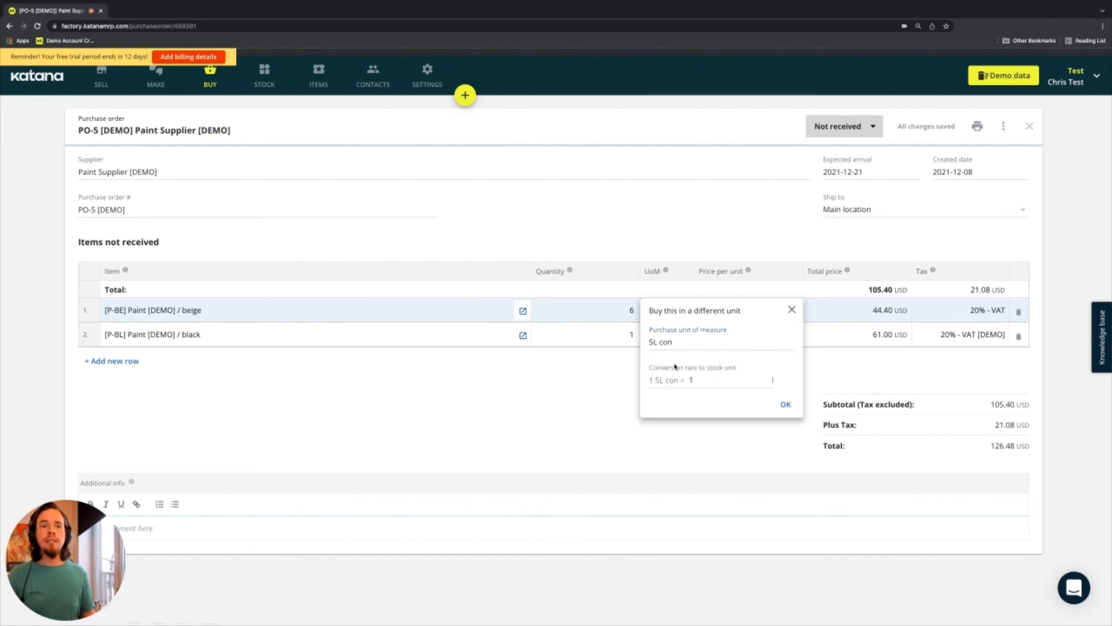
left_click(713, 382)
type("5")
left_click(583, 410)
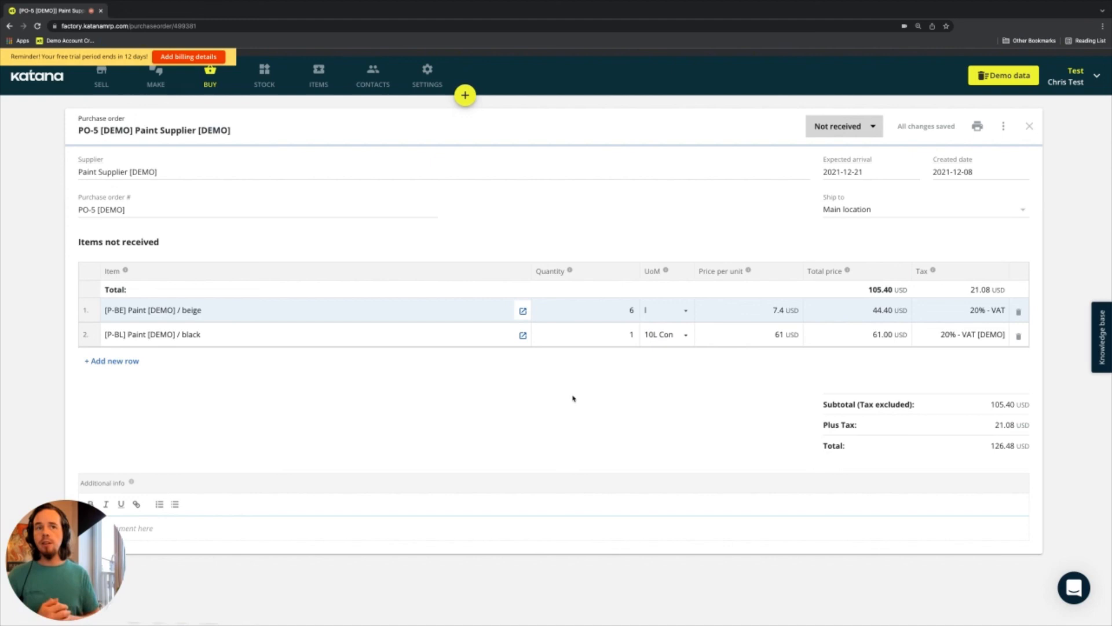
Step: Switch the beige paint row's purchase unit to 5L con with a conversion rate of 5 l
left_click(676, 313)
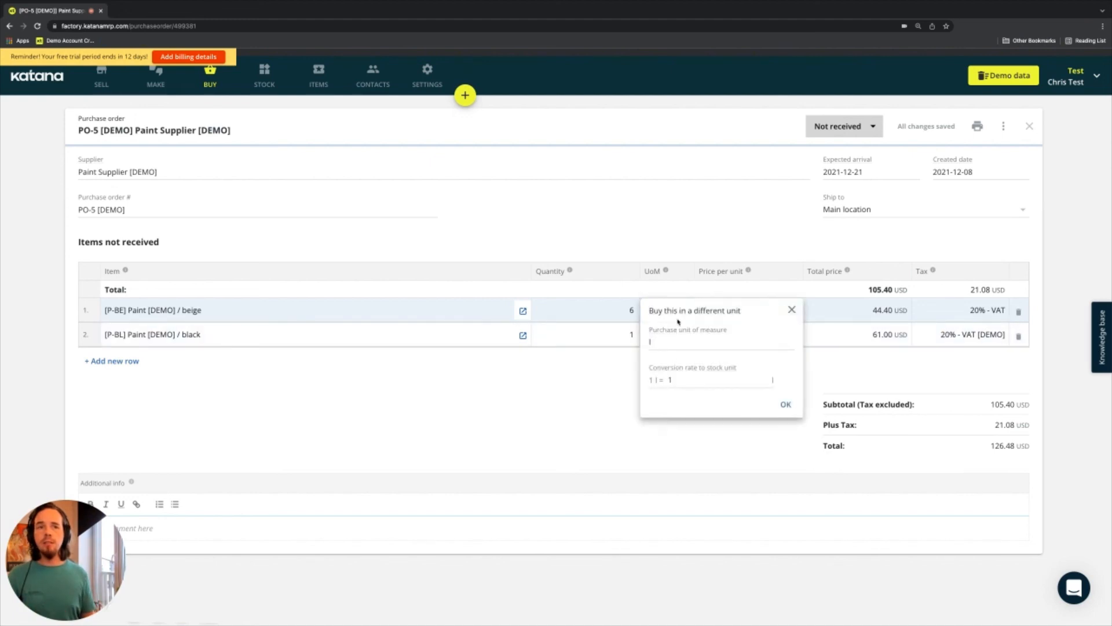
left_click(664, 342)
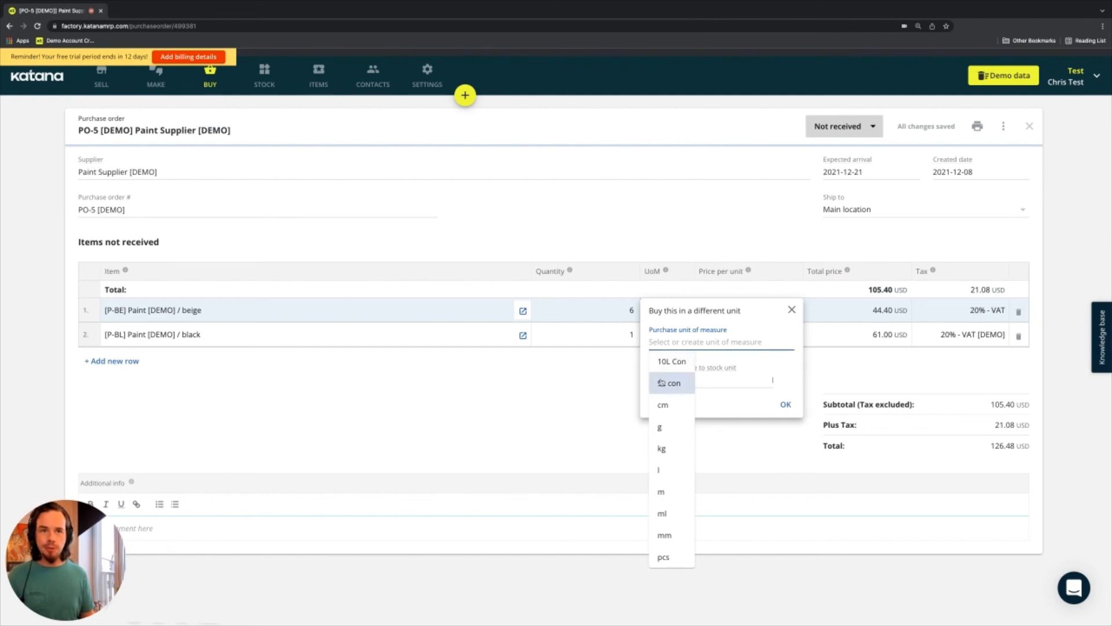
left_click(669, 383)
left_click(728, 379)
type("5L con")
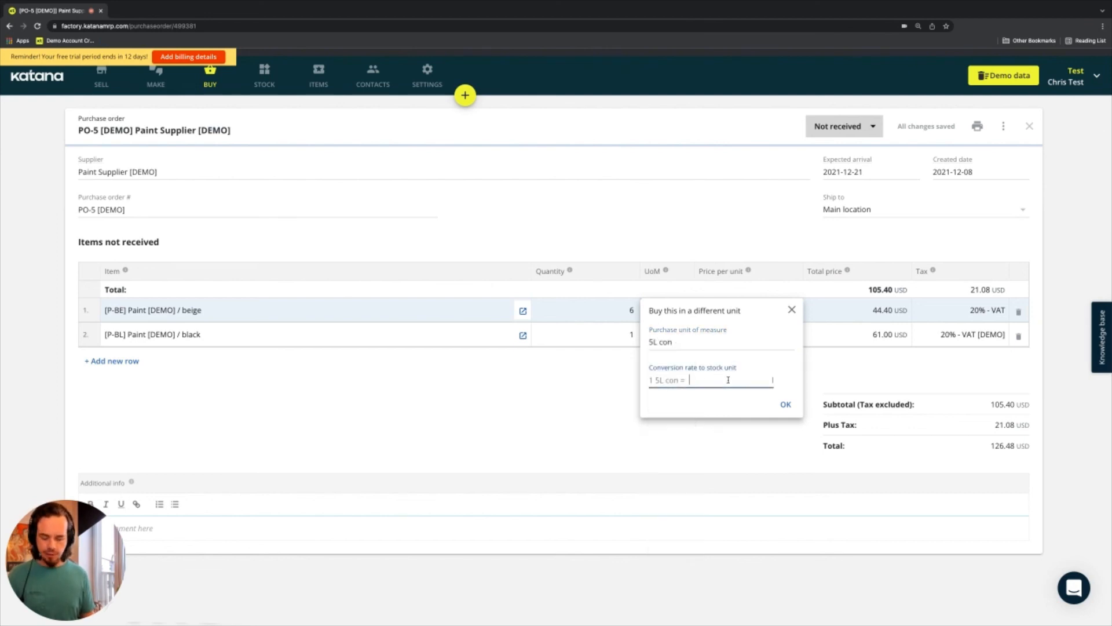
left_click(786, 404)
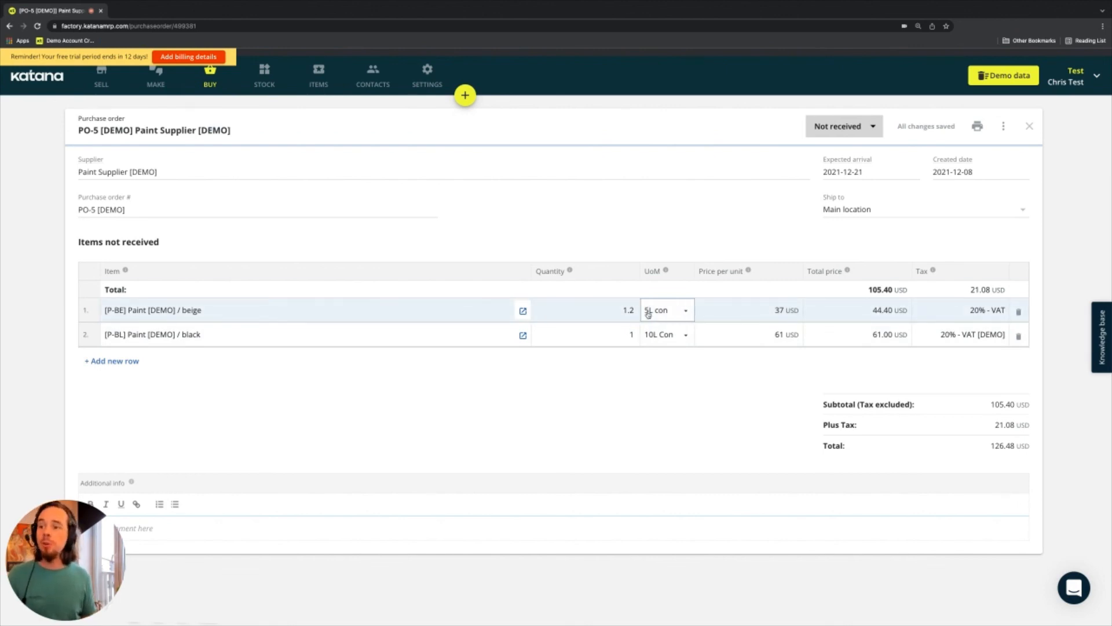
Step: Set the beige paint row's quantity to 2
left_click(628, 312)
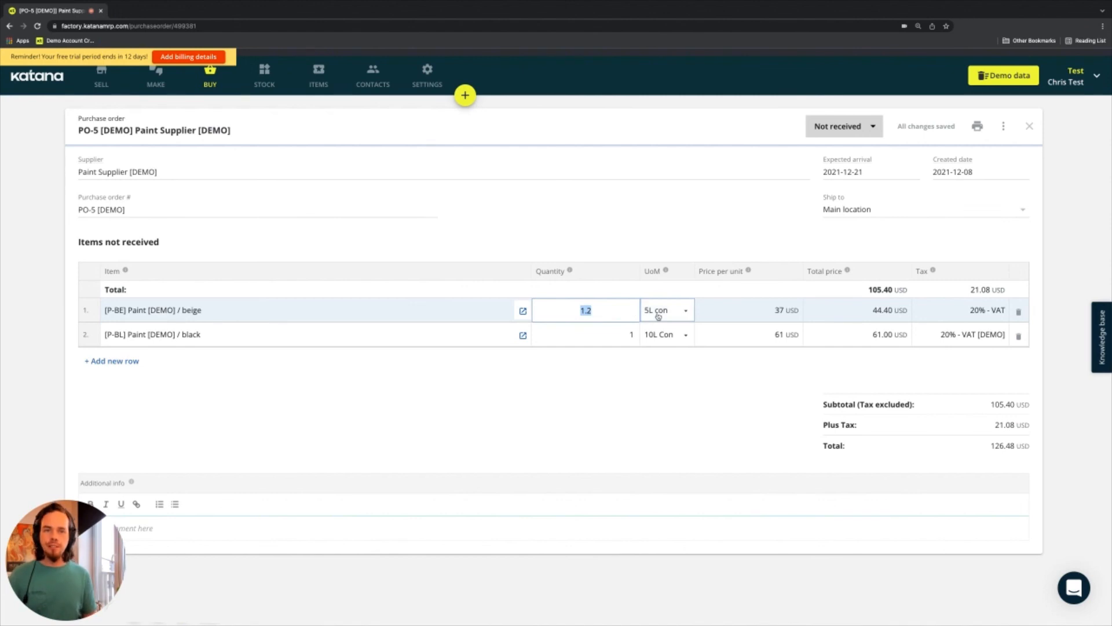
type("2")
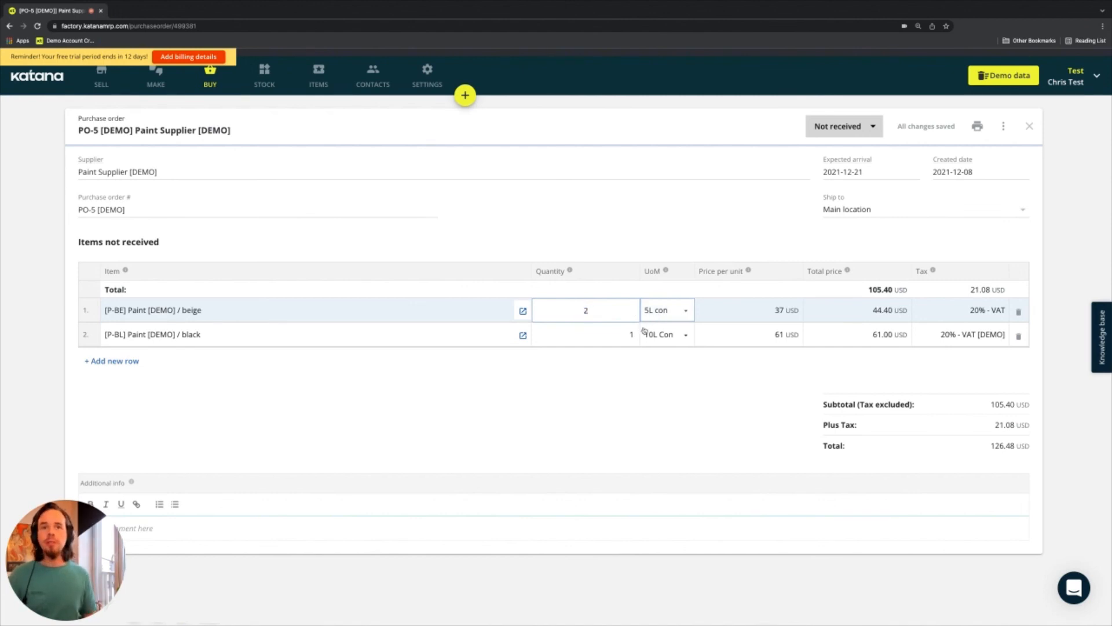
left_click(663, 318)
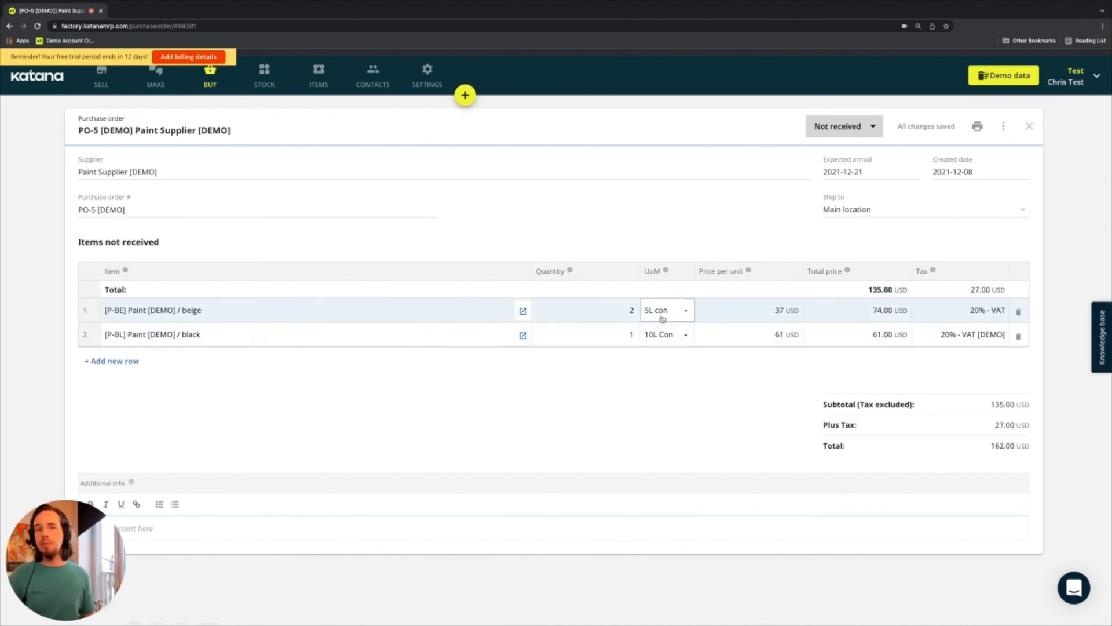